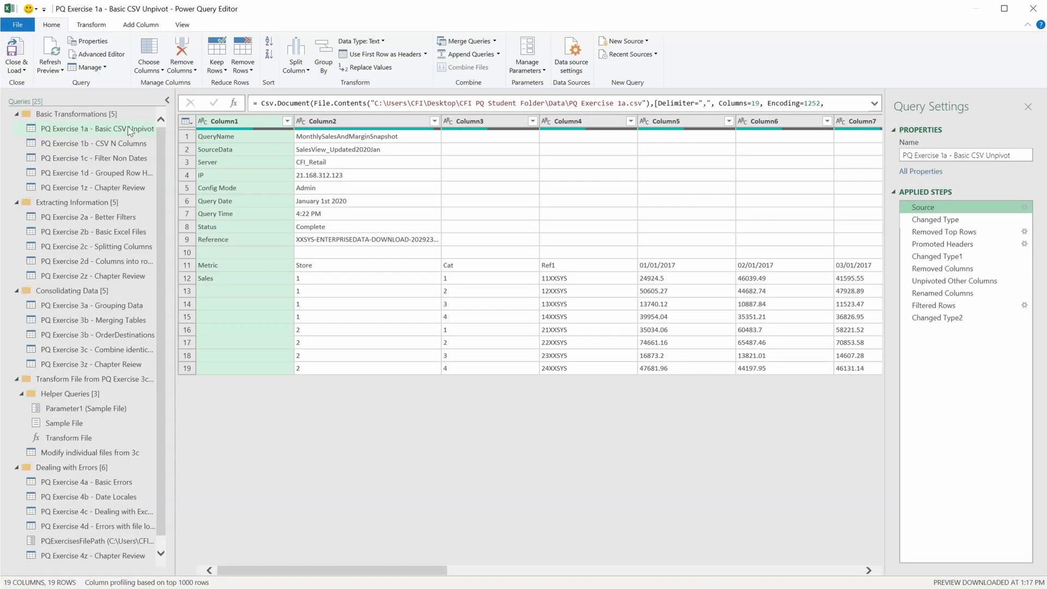
Preview the Basic CSV Unpivot query at its Removed Columns, Unpivoted Other Columns and Changed Type2 steps.
click(962, 269)
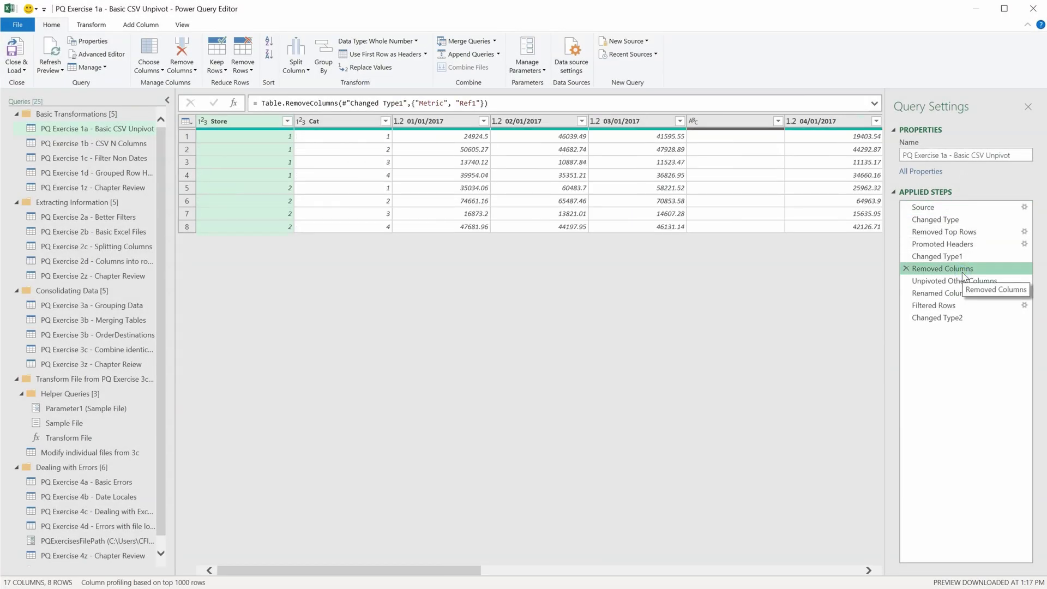
click(963, 281)
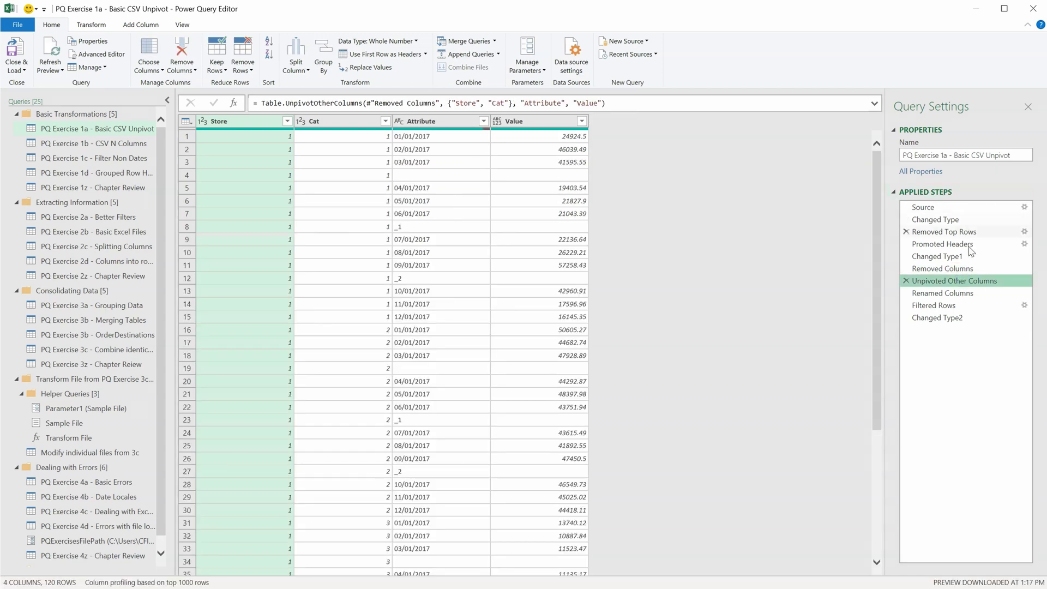
click(958, 317)
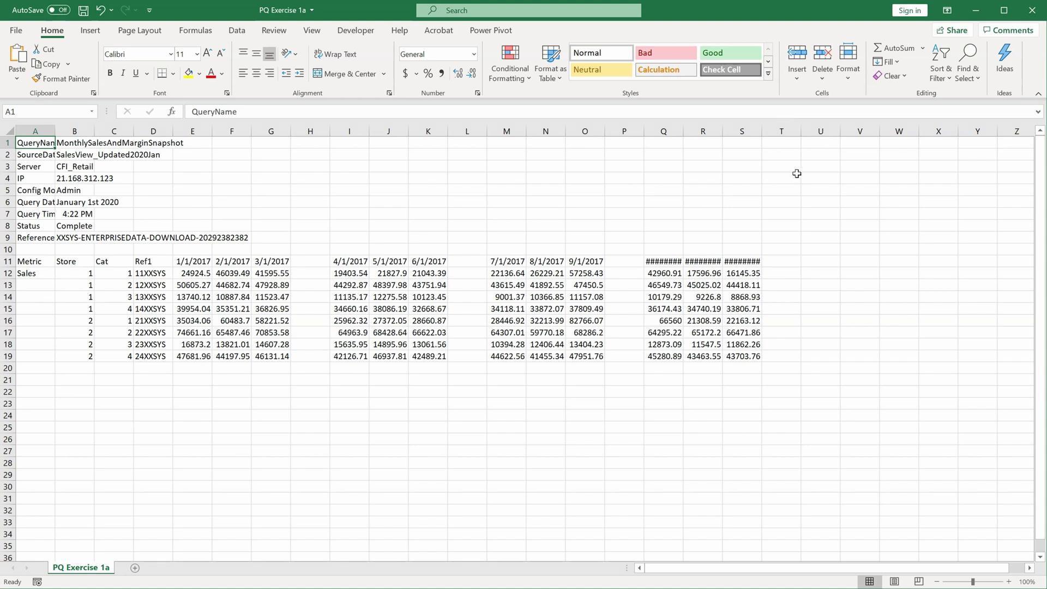
Select the raw CSV's row of date headers, E11:S11.
drag(191, 261, 744, 262)
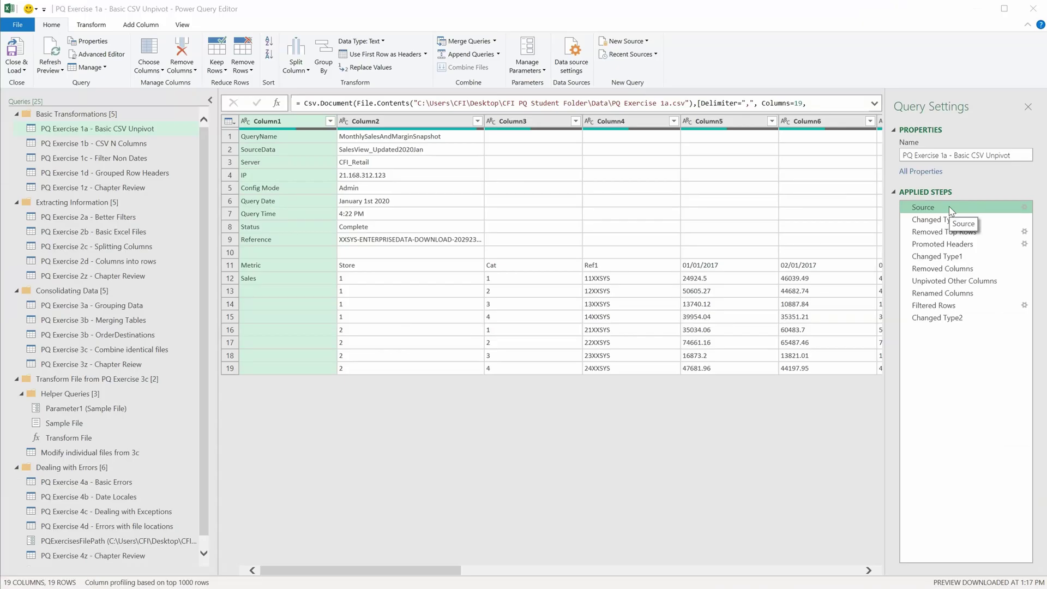
Step through Changed Type1, Unpivoted Other Columns and Changed Type2 to show the Store, Cat, Date, Sales table.
click(953, 255)
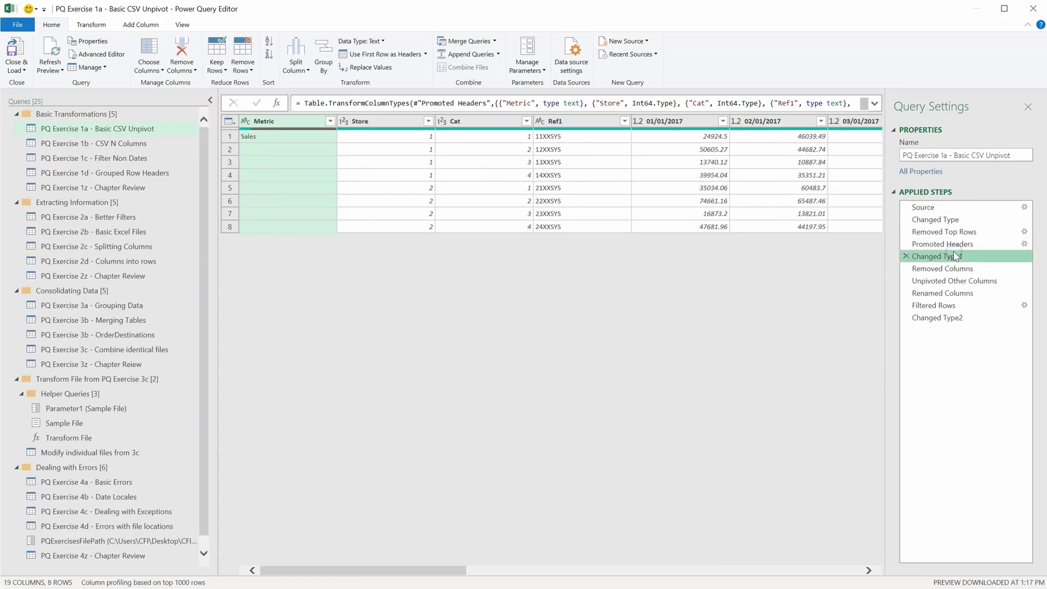
click(954, 281)
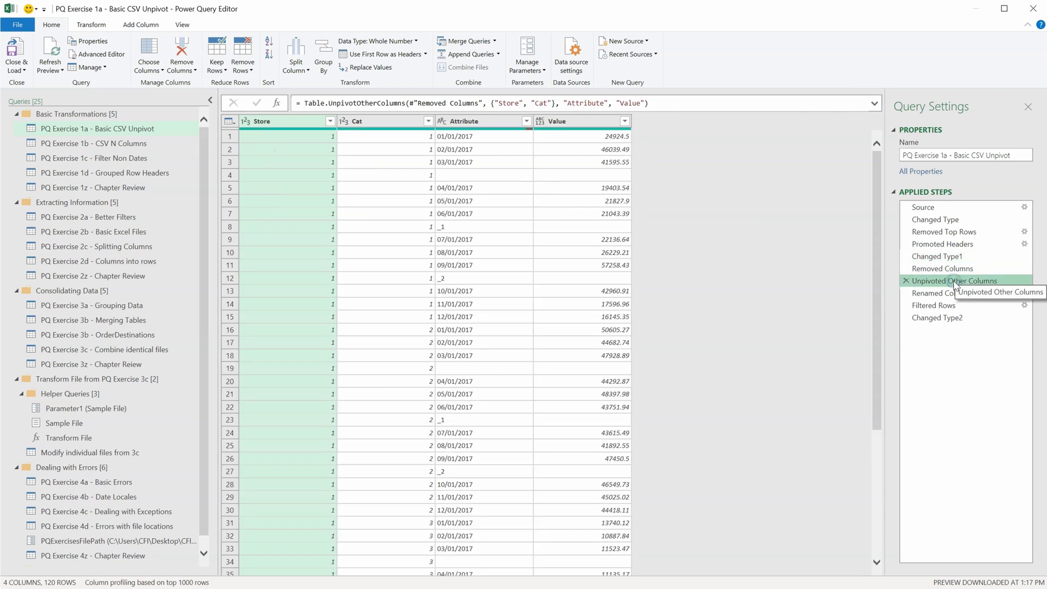
click(952, 317)
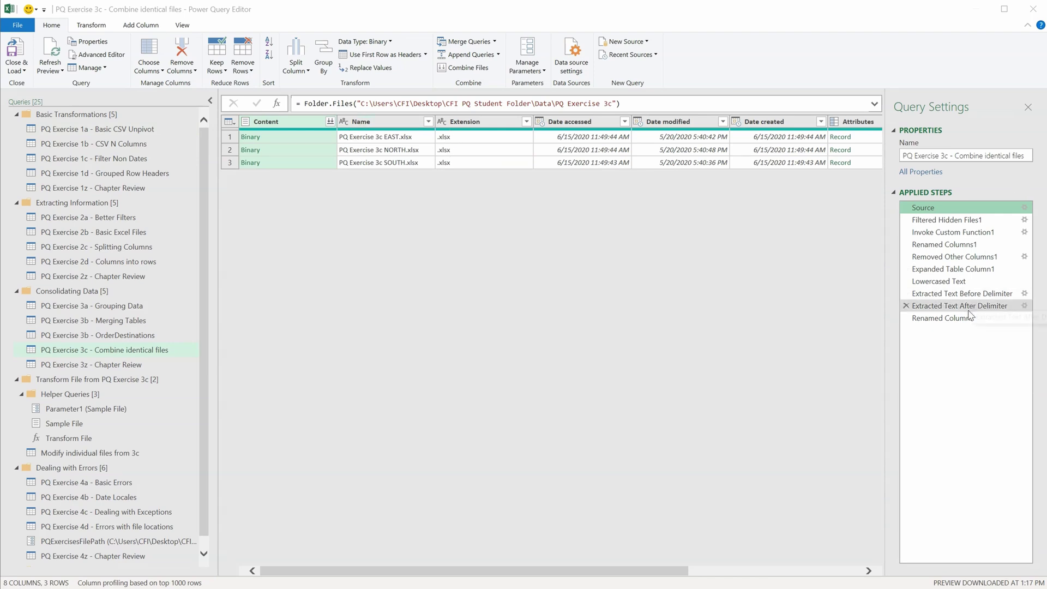
Show the Renamed Columns result and the Grouping Data query, then browse Power Pivot's Dim_Stores through Dim_Managers tables.
click(966, 318)
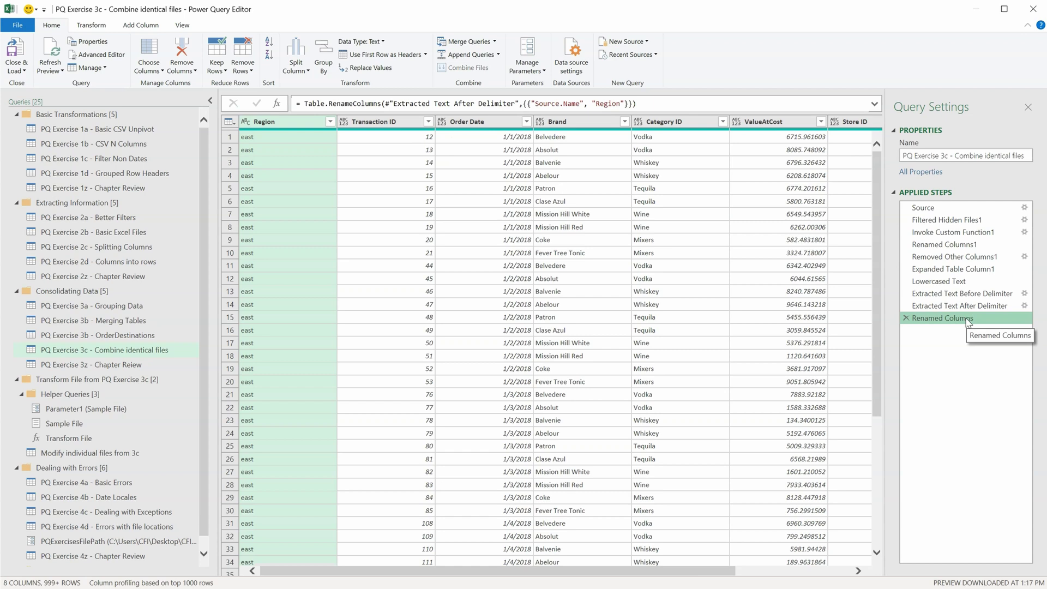
click(127, 306)
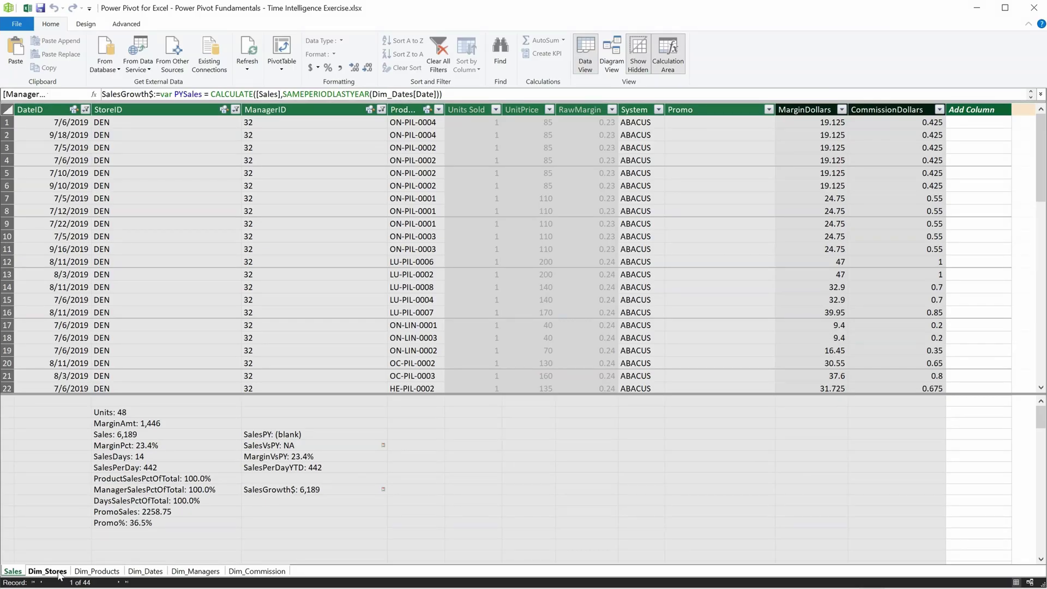
click(61, 574)
click(85, 573)
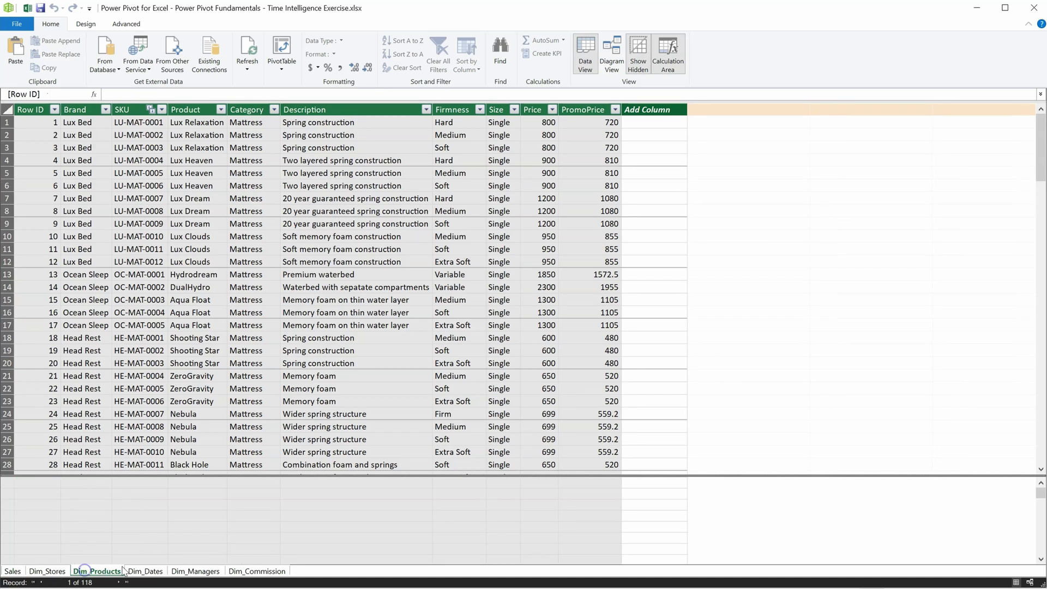
click(135, 572)
click(176, 572)
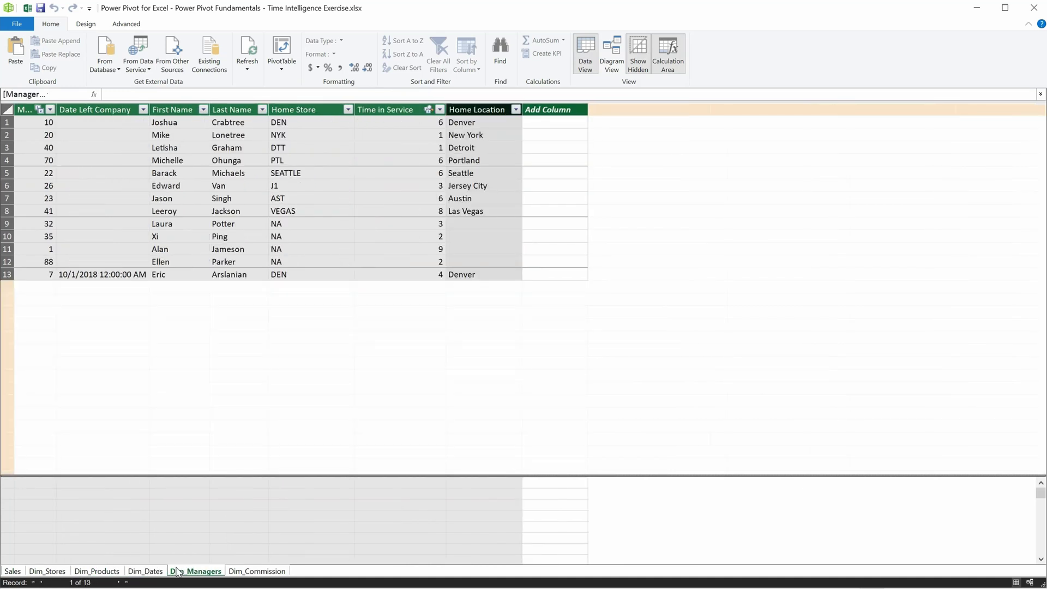
click(604, 61)
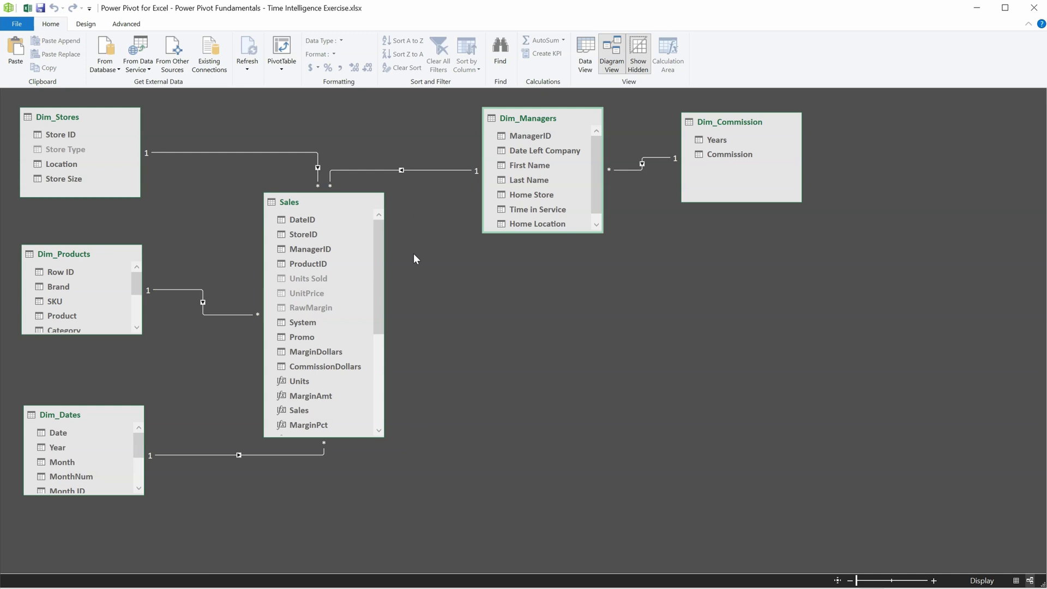
Select the Sales table and trace its ProductID link to Dim_Products' Product field.
click(314, 202)
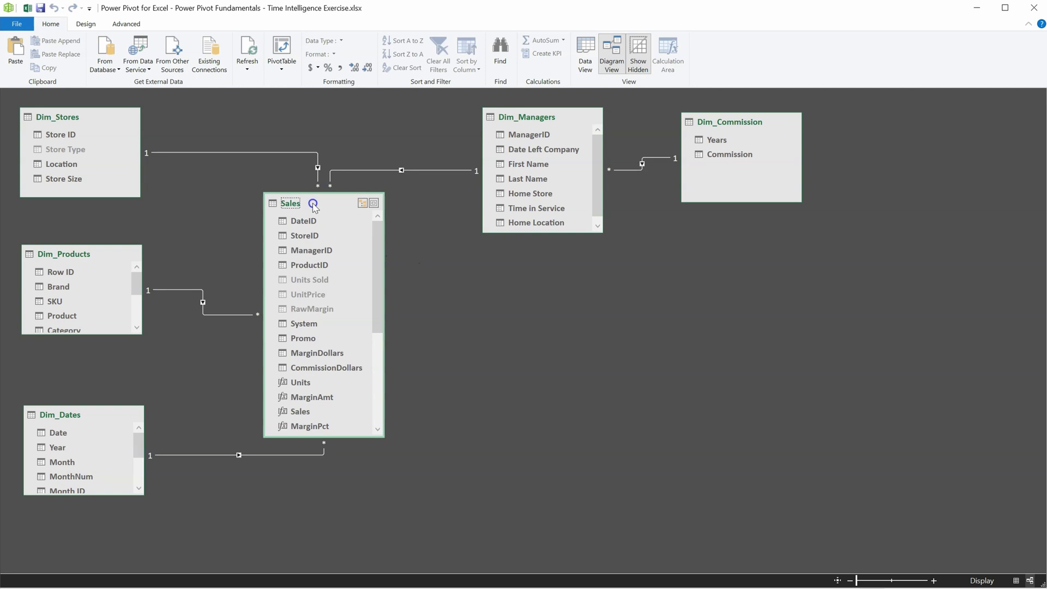
click(329, 266)
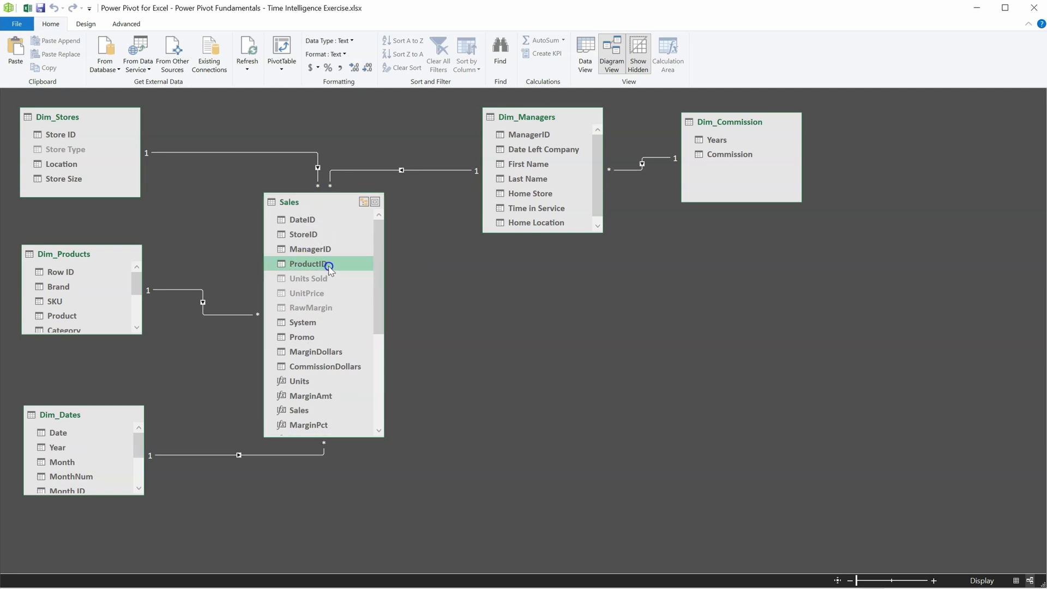
click(80, 316)
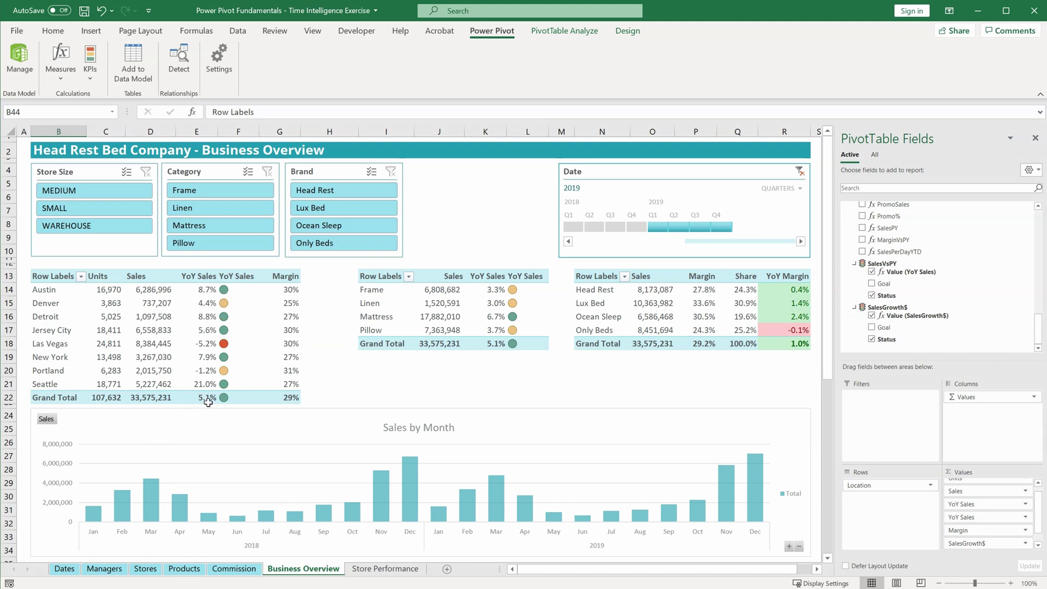
Filter the dashboard to Frame and Head Rest, try SMALL stores, then clear the Store Size filter.
mouse_move(780, 339)
click(226, 197)
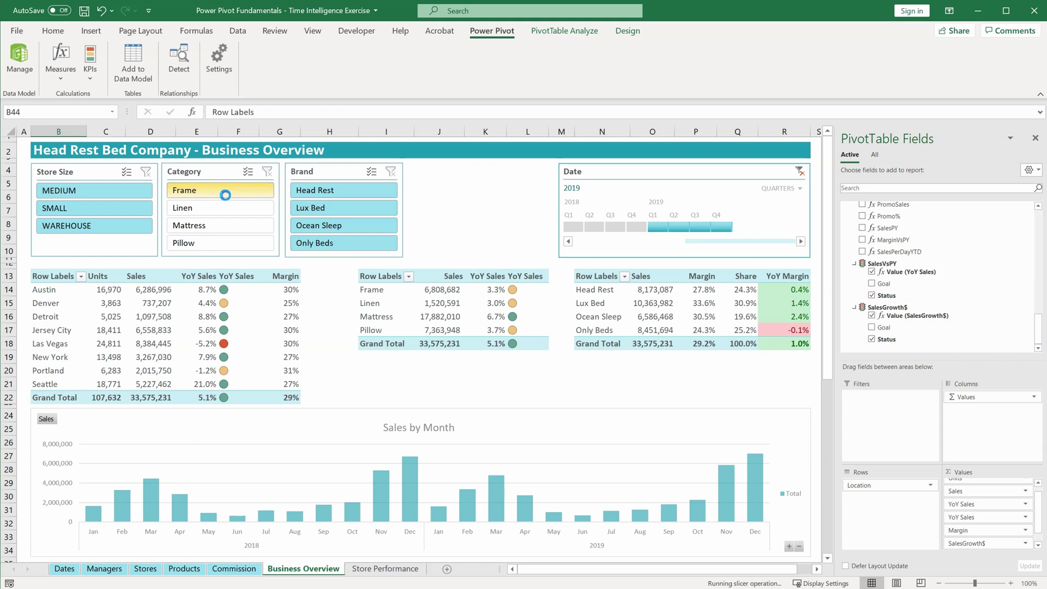
click(337, 190)
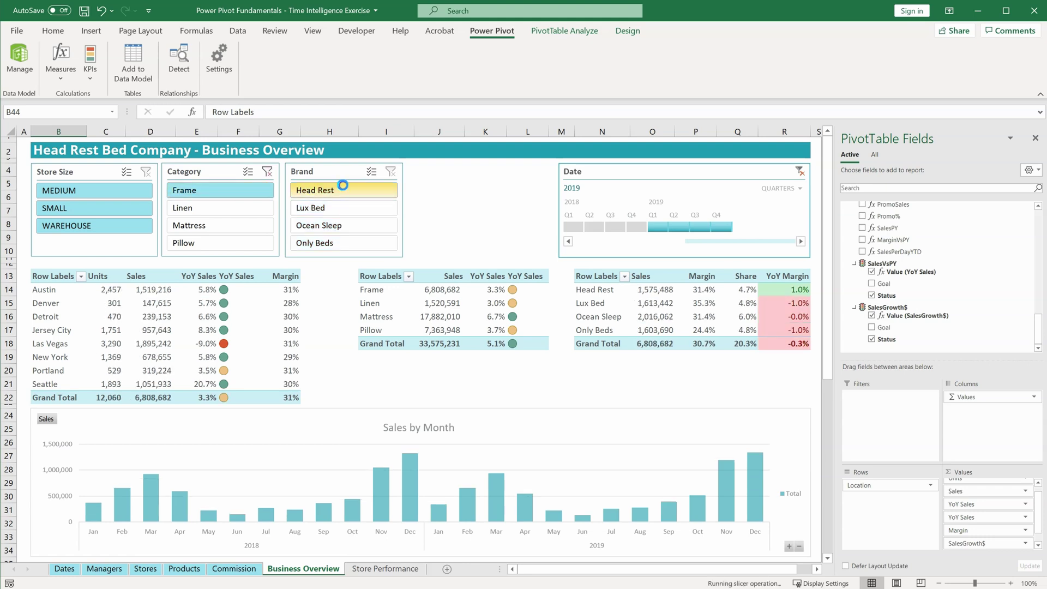
click(123, 208)
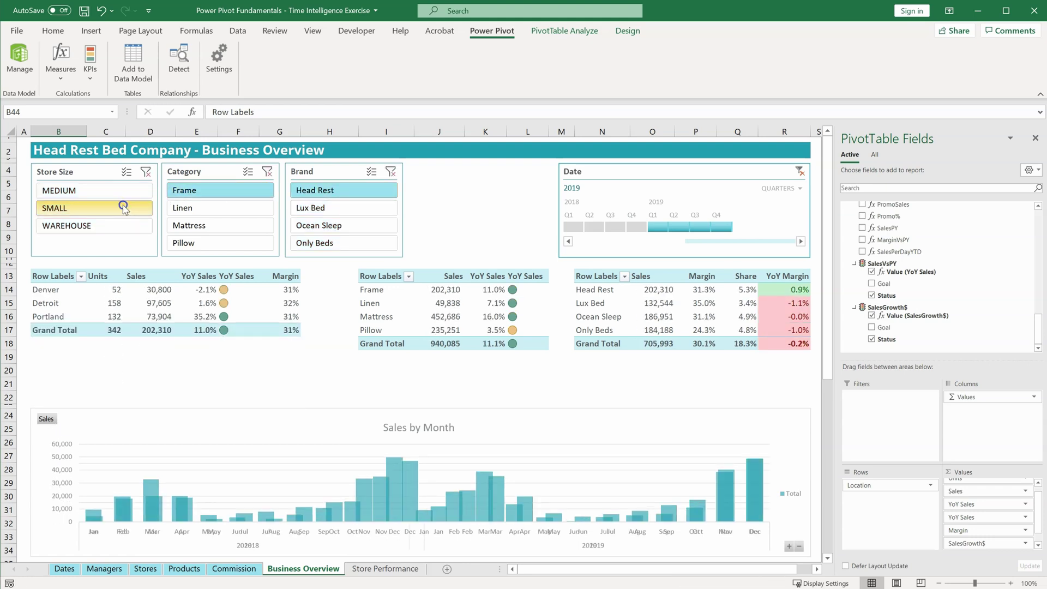
click(145, 172)
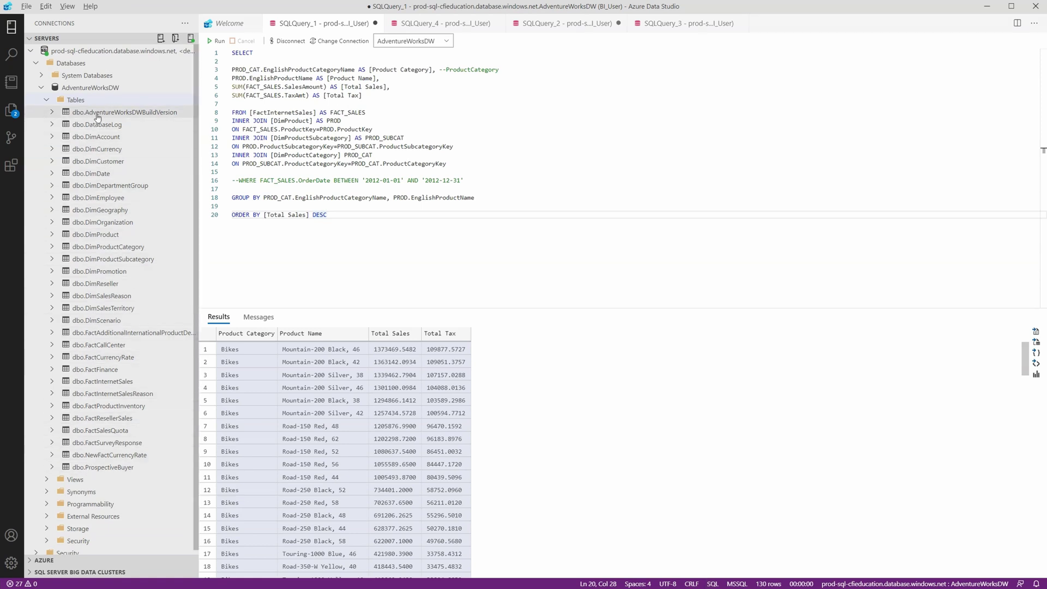
Highlight the FROM clause, the column list and the whole SELECT clause to explain them.
drag(232, 104, 471, 162)
drag(380, 96, 229, 71)
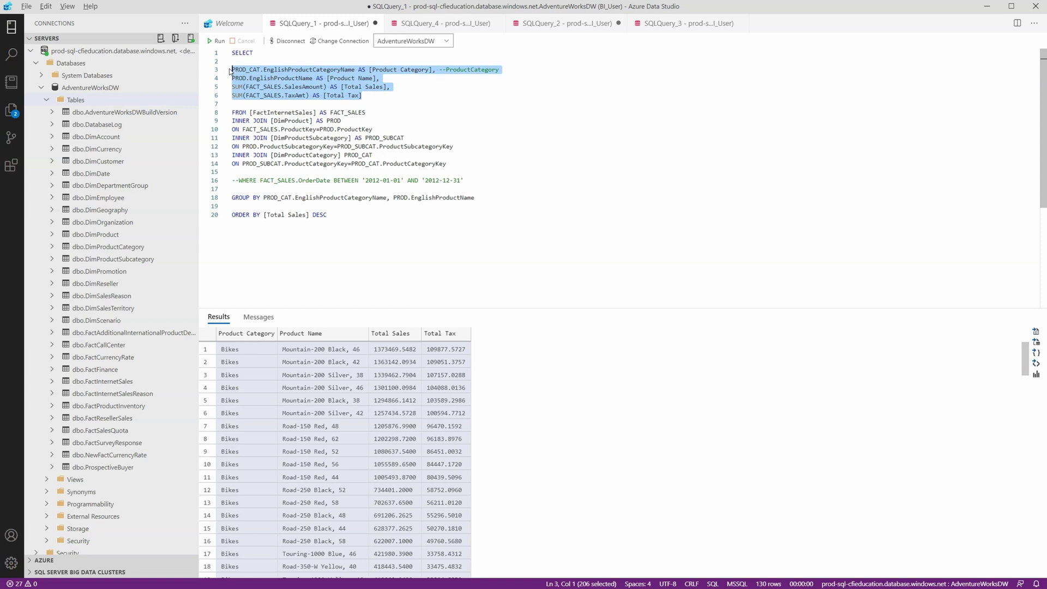
key(Right)
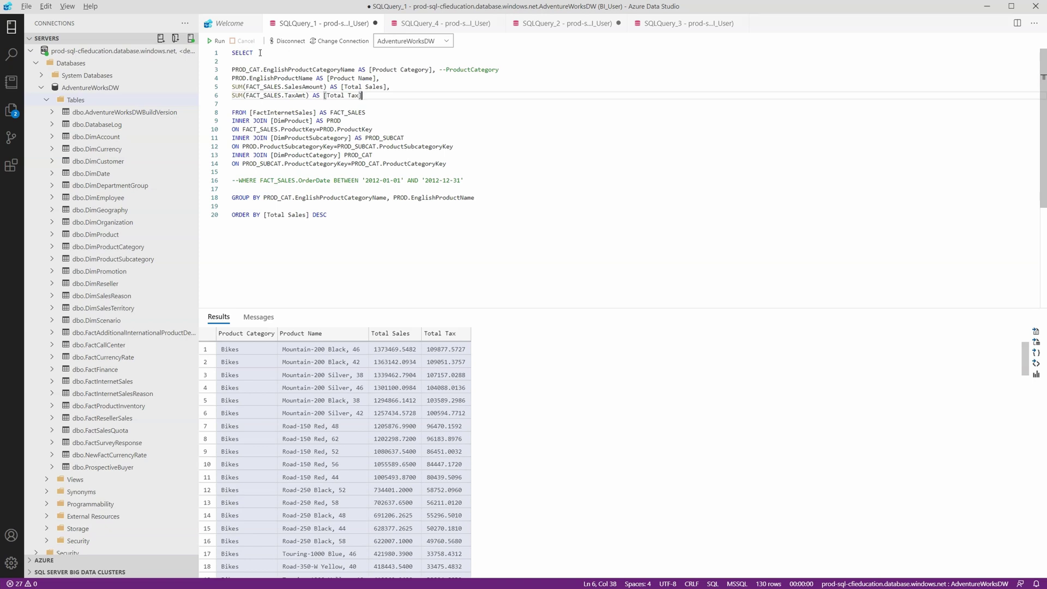
drag(239, 57, 367, 96)
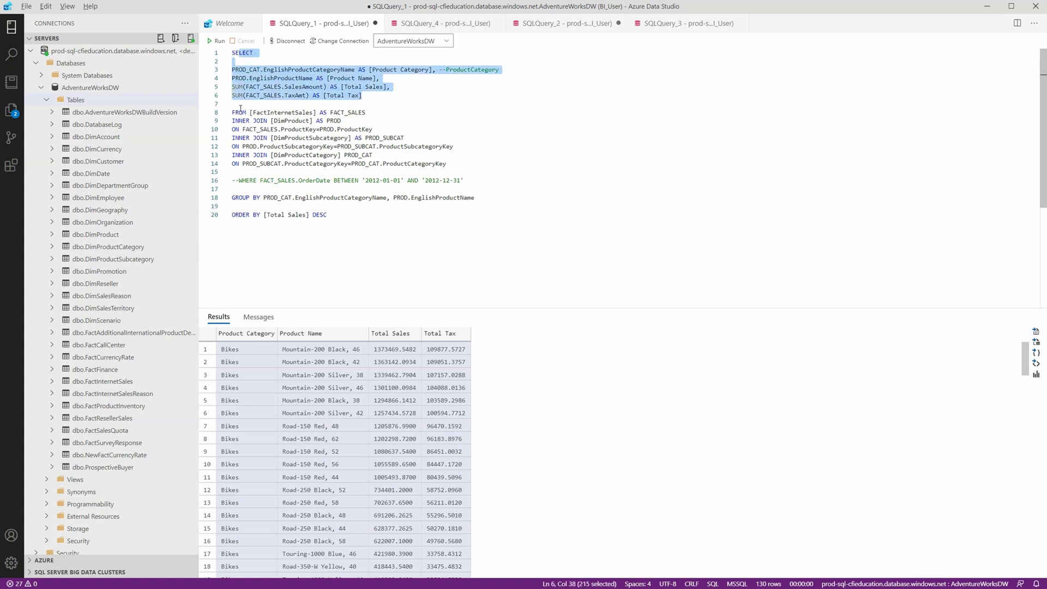
click(241, 108)
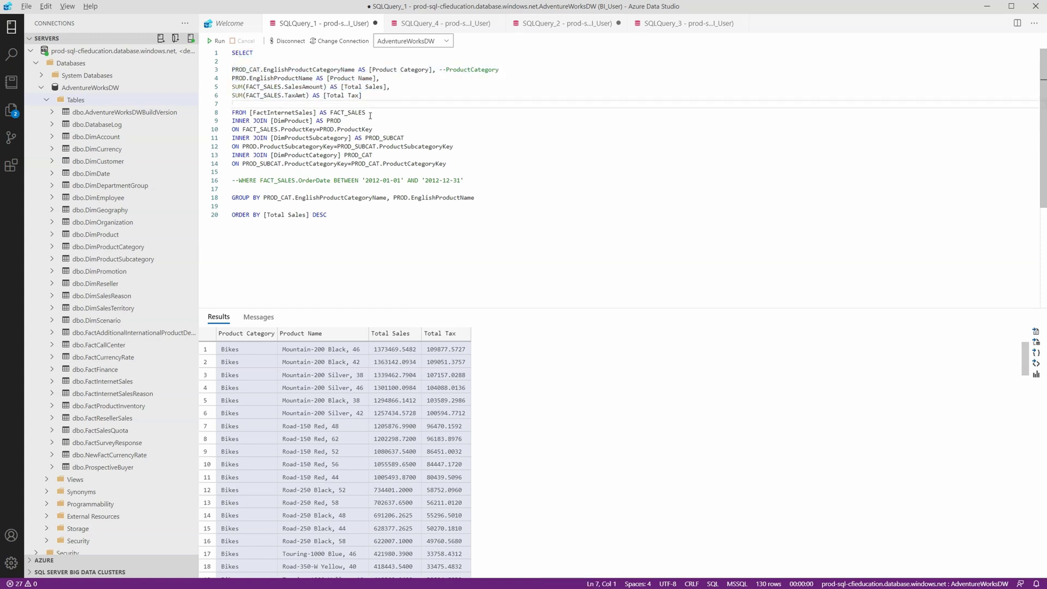
Highlight the INNER JOIN clauses, then uncomment the line 16 WHERE filter for 2012 order dates.
drag(232, 120, 462, 166)
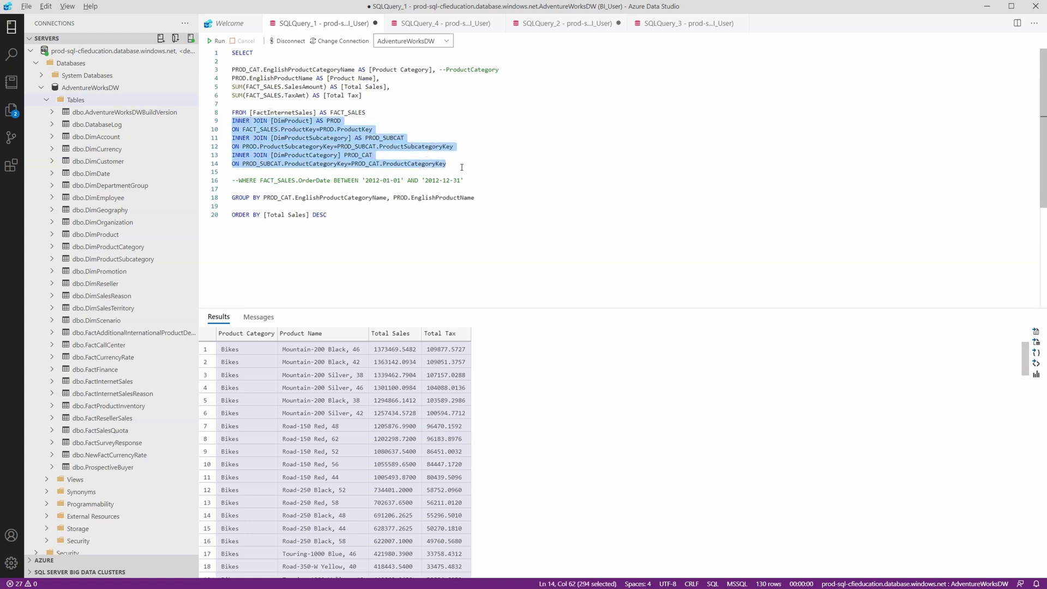
click(276, 173)
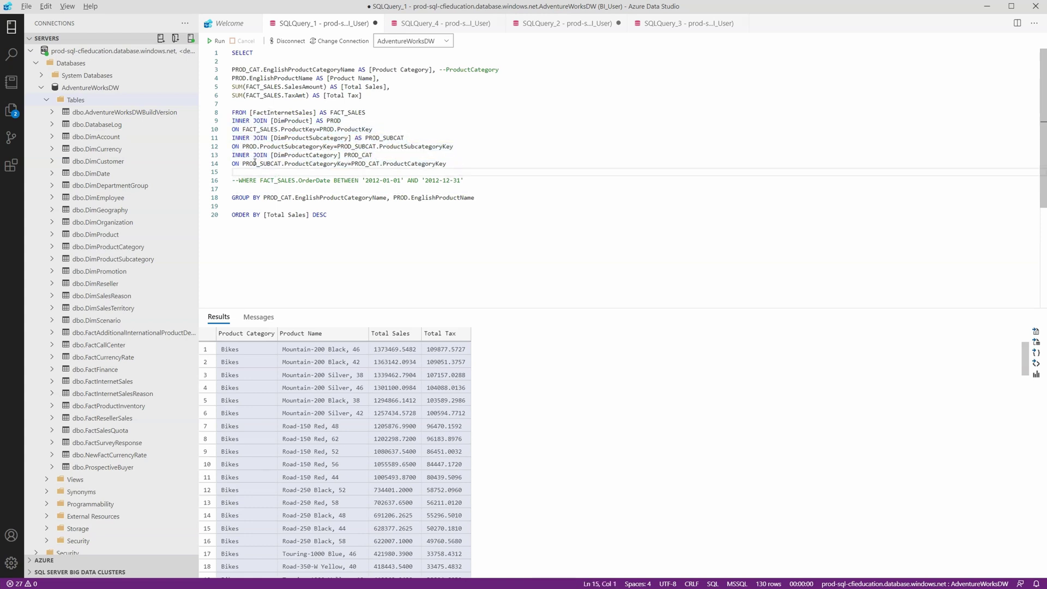
click(238, 181)
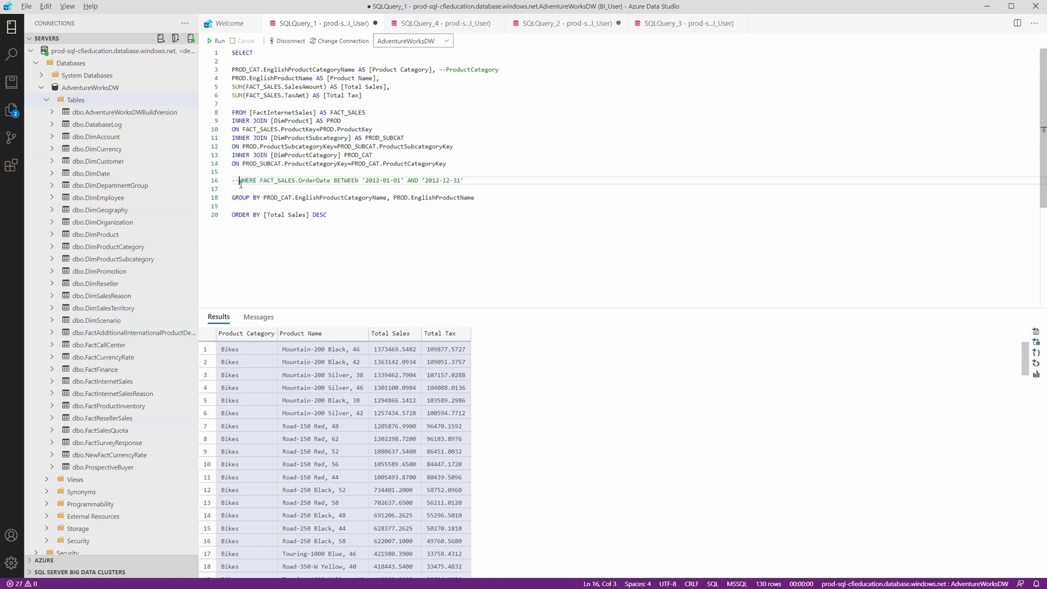
key(BackSpace)
key(BackSpace)
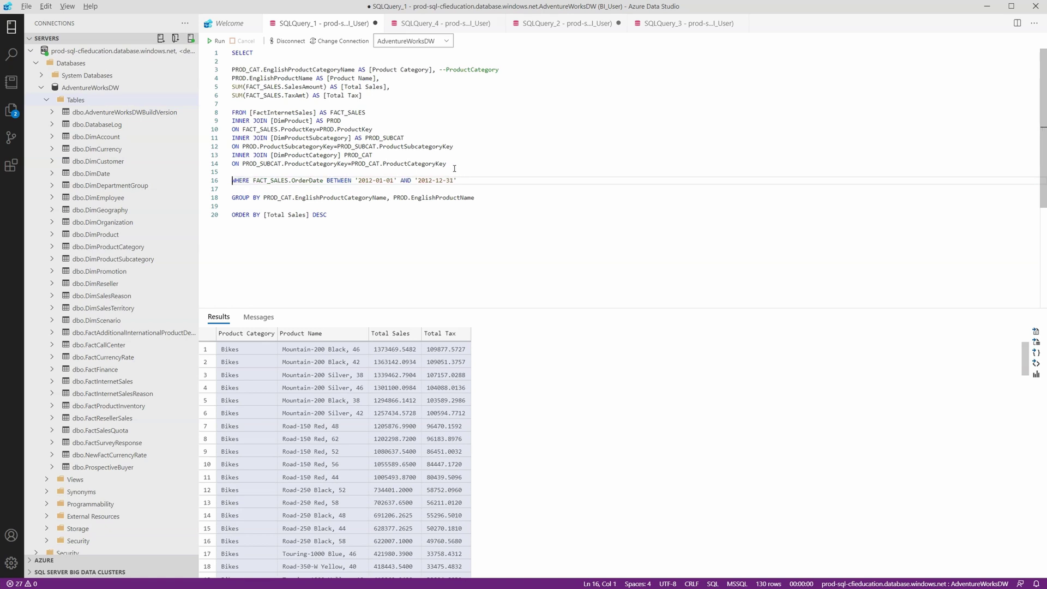